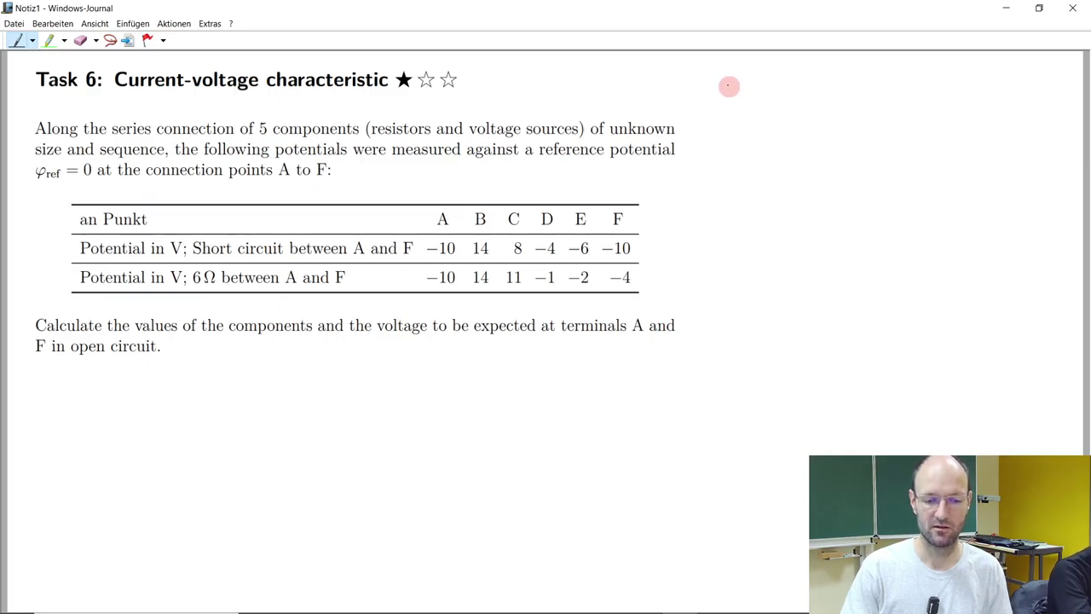
Handwrite the 'Voltages:' heading with 'short' and '6 Ω' column labels.
{"action": "mouse_move", "coordinate": [39, 372]}
{"action": "left_mouse_down"}
{"action": "mouse_move", "coordinate": [61, 387]}
{"action": "mouse_move", "coordinate": [78, 375]}
{"action": "mouse_move", "coordinate": [64, 390]}
{"action": "mouse_move", "coordinate": [110, 389]}
{"action": "left_mouse_up"}
{"action": "left_click", "coordinate": [129, 378]}
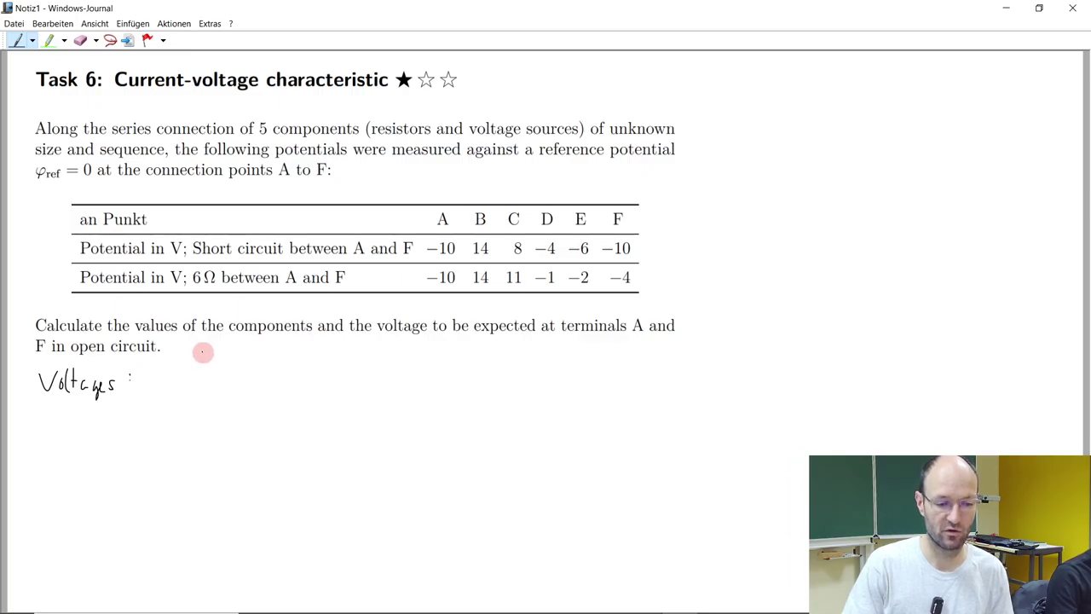
{"action": "mouse_move", "coordinate": [198, 352]}
{"action": "left_mouse_down"}
{"action": "mouse_move", "coordinate": [190, 355]}
{"action": "mouse_move", "coordinate": [250, 347]}
{"action": "left_mouse_up"}
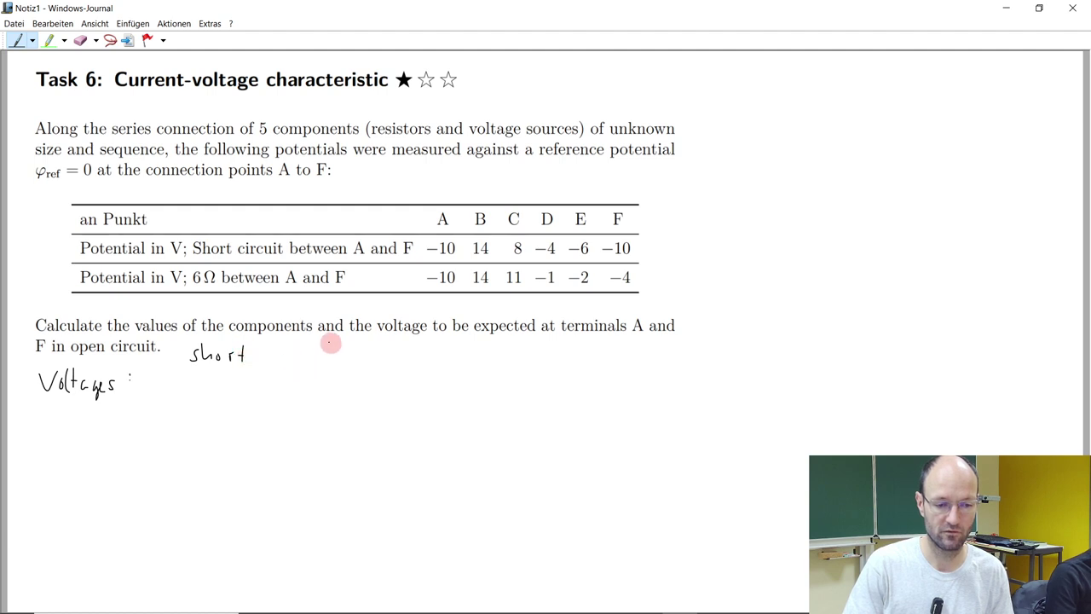
{"action": "mouse_move", "coordinate": [324, 342]}
{"action": "left_mouse_down"}
{"action": "mouse_move", "coordinate": [315, 353]}
{"action": "mouse_move", "coordinate": [351, 358]}
{"action": "left_mouse_up"}
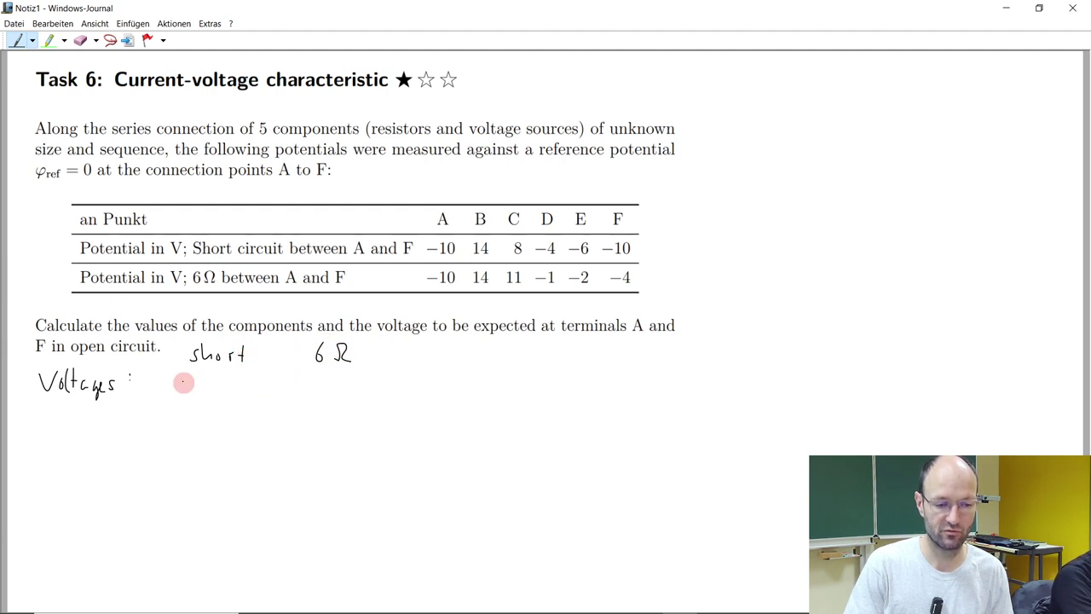
Write V_AB = φA − φB, undoing a misstarted label with Ctrl+Z.
{"action": "left_click_drag", "start_coordinate": [183, 379], "coordinate": [212, 395]}
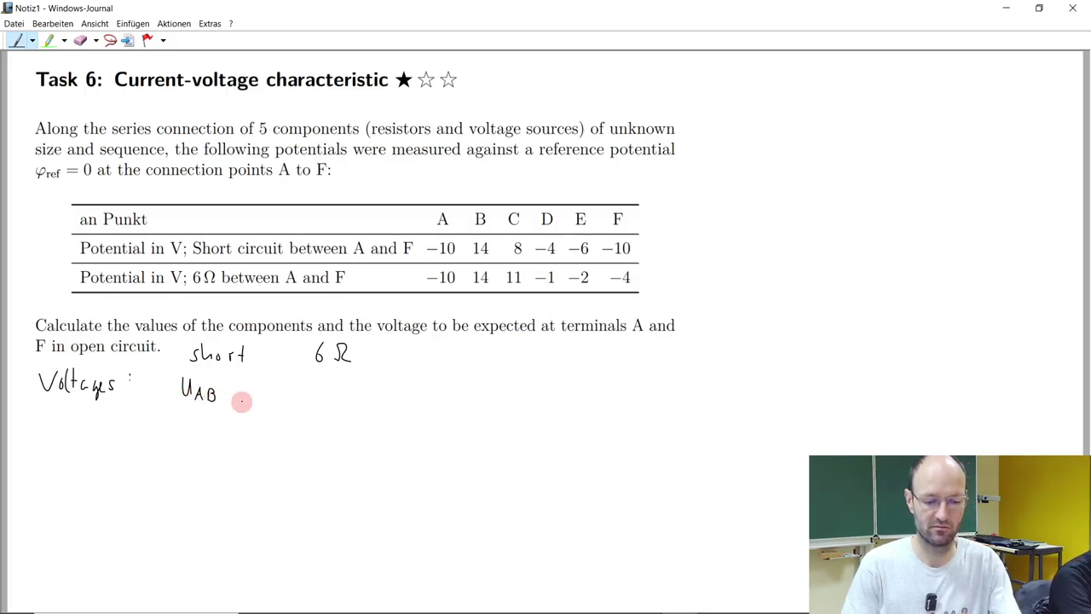
{"action": "key", "text": "ctrl+z"}
{"action": "key", "text": "ctrl+z"}
{"action": "key", "text": "ctrl+z"}
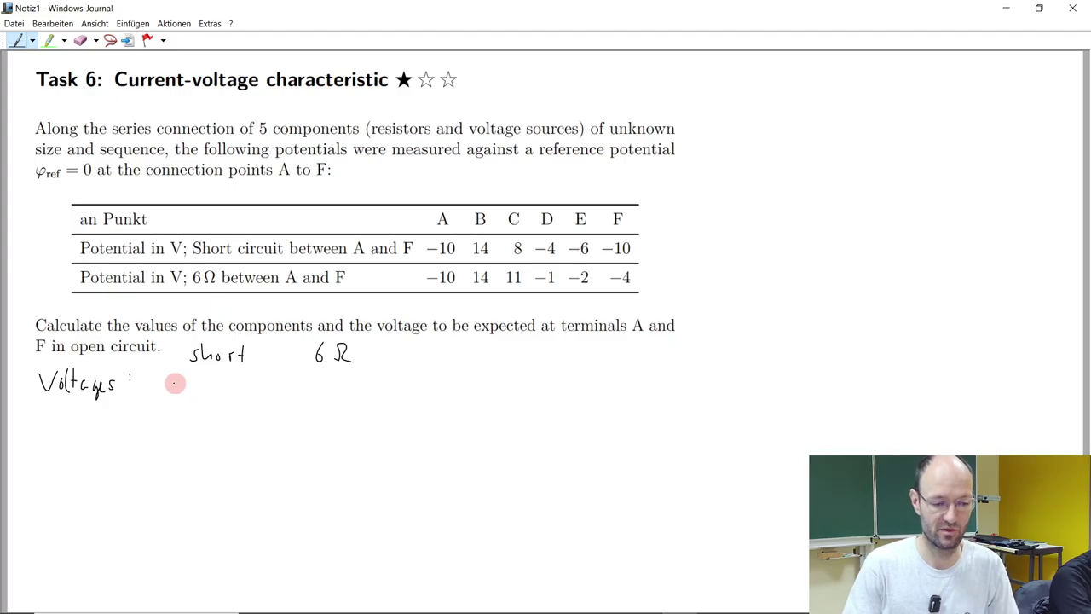
{"action": "left_click_drag", "start_coordinate": [173, 373], "coordinate": [197, 395]}
{"action": "mouse_move", "coordinate": [201, 383]}
{"action": "left_mouse_down"}
{"action": "mouse_move", "coordinate": [200, 396]}
{"action": "mouse_move", "coordinate": [227, 380]}
{"action": "left_mouse_up"}
{"action": "left_click_drag", "start_coordinate": [218, 386], "coordinate": [228, 386]}
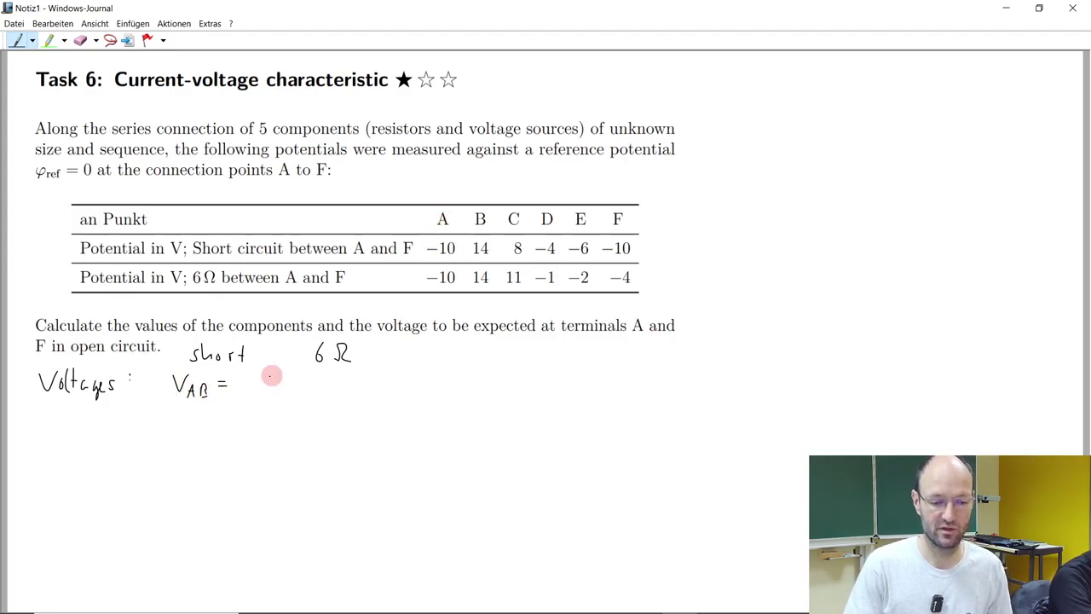
{"action": "left_click_drag", "start_coordinate": [238, 381], "coordinate": [265, 388]}
{"action": "left_click_drag", "start_coordinate": [274, 382], "coordinate": [283, 396]}
{"action": "left_click_drag", "start_coordinate": [283, 385], "coordinate": [284, 396]}
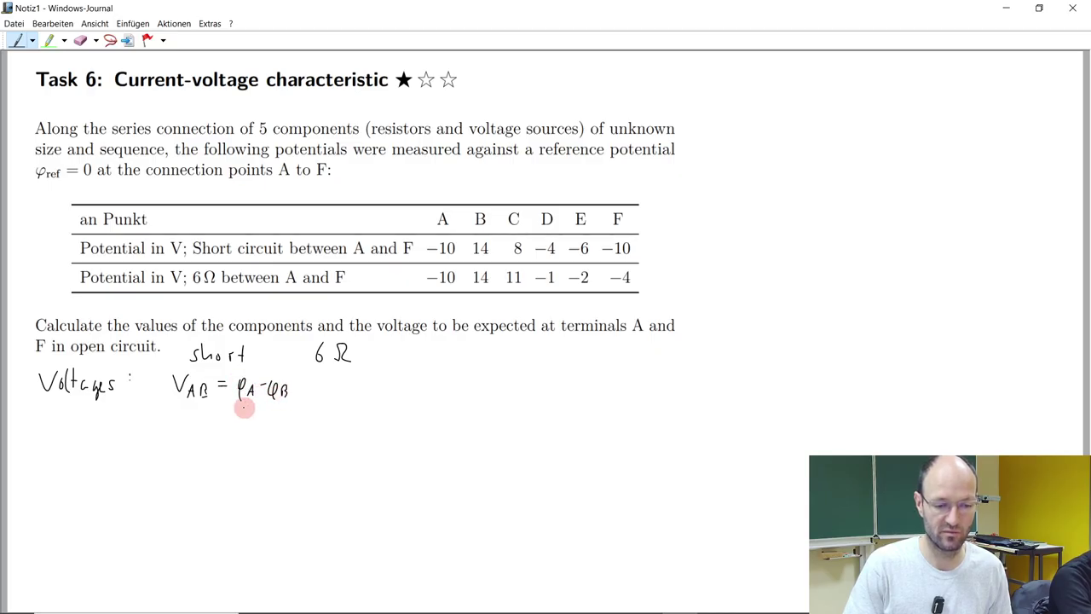
Add '= −24V' as V_AB's short-circuit value and begin 'V_BC =' below.
{"action": "left_click_drag", "start_coordinate": [216, 408], "coordinate": [230, 408]}
{"action": "left_click_drag", "start_coordinate": [218, 413], "coordinate": [231, 413]}
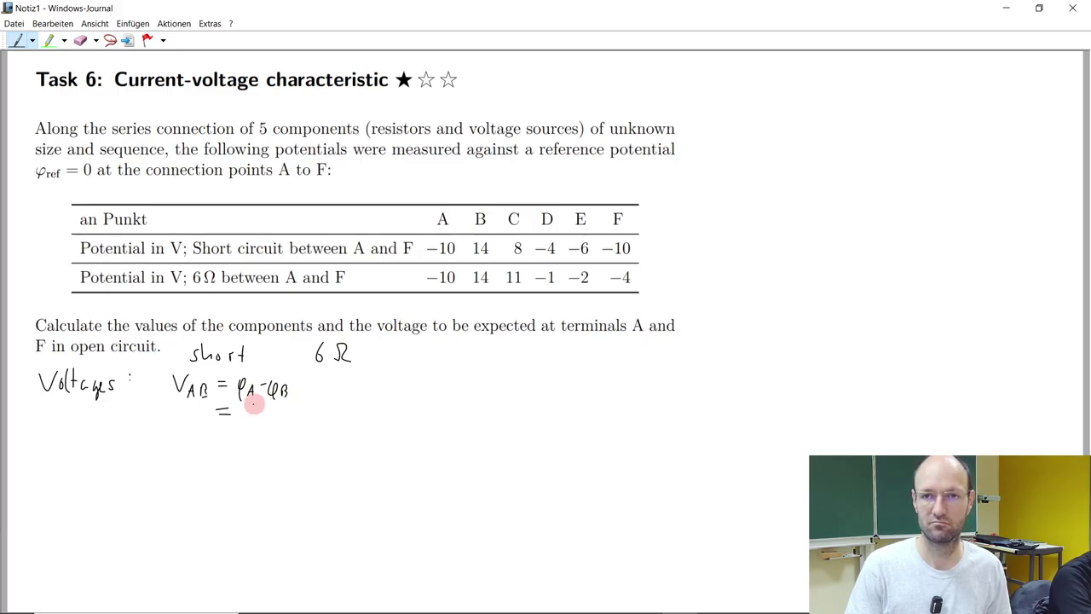
{"action": "mouse_move", "coordinate": [242, 413]}
{"action": "left_mouse_down"}
{"action": "mouse_move", "coordinate": [265, 422]}
{"action": "mouse_move", "coordinate": [268, 406]}
{"action": "mouse_move", "coordinate": [272, 423]}
{"action": "mouse_move", "coordinate": [290, 406]}
{"action": "left_mouse_up"}
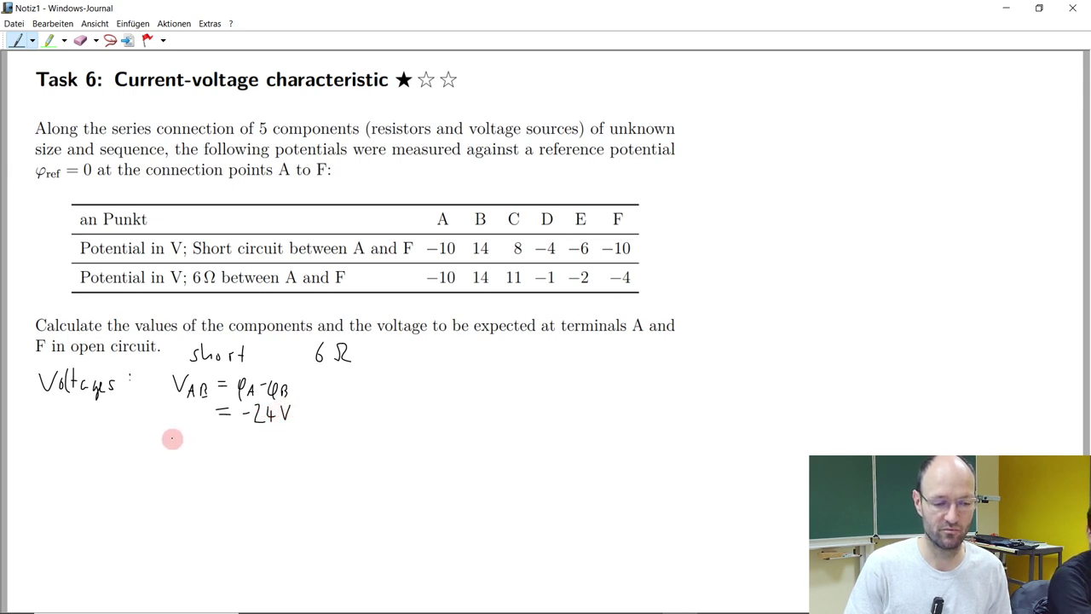
{"action": "mouse_move", "coordinate": [175, 435]}
{"action": "left_mouse_down"}
{"action": "mouse_move", "coordinate": [190, 455]}
{"action": "mouse_move", "coordinate": [230, 441]}
{"action": "left_mouse_up"}
{"action": "left_click_drag", "start_coordinate": [221, 448], "coordinate": [230, 449]}
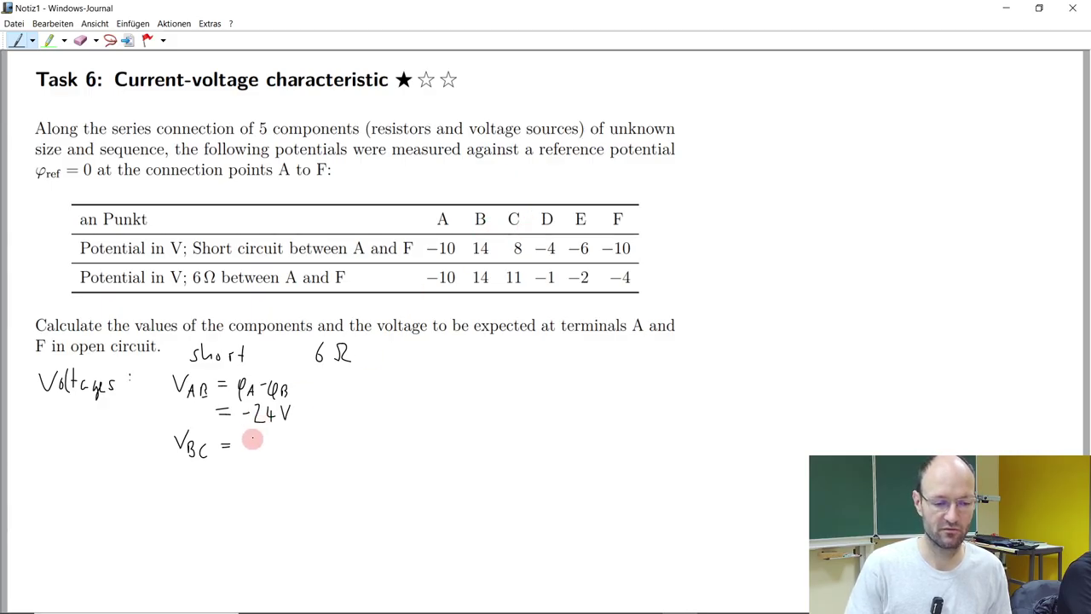
Write short-circuit values 6V for V_BC, V_CD = 12V, V_DE = 2V and V_EF = 4V.
{"action": "left_click_drag", "start_coordinate": [251, 437], "coordinate": [248, 452]}
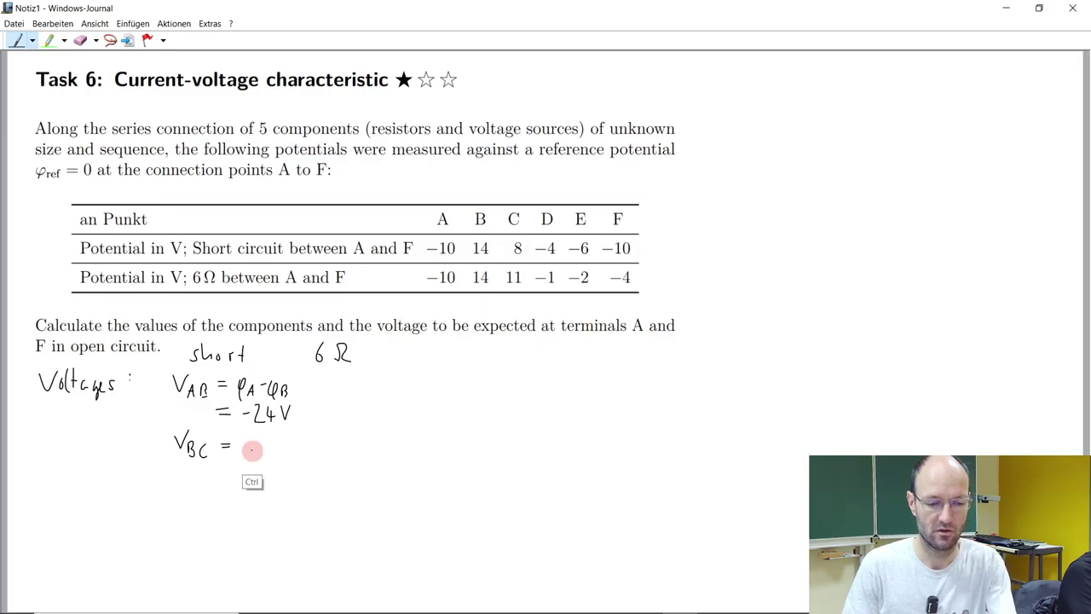
{"action": "left_click_drag", "start_coordinate": [265, 438], "coordinate": [277, 438]}
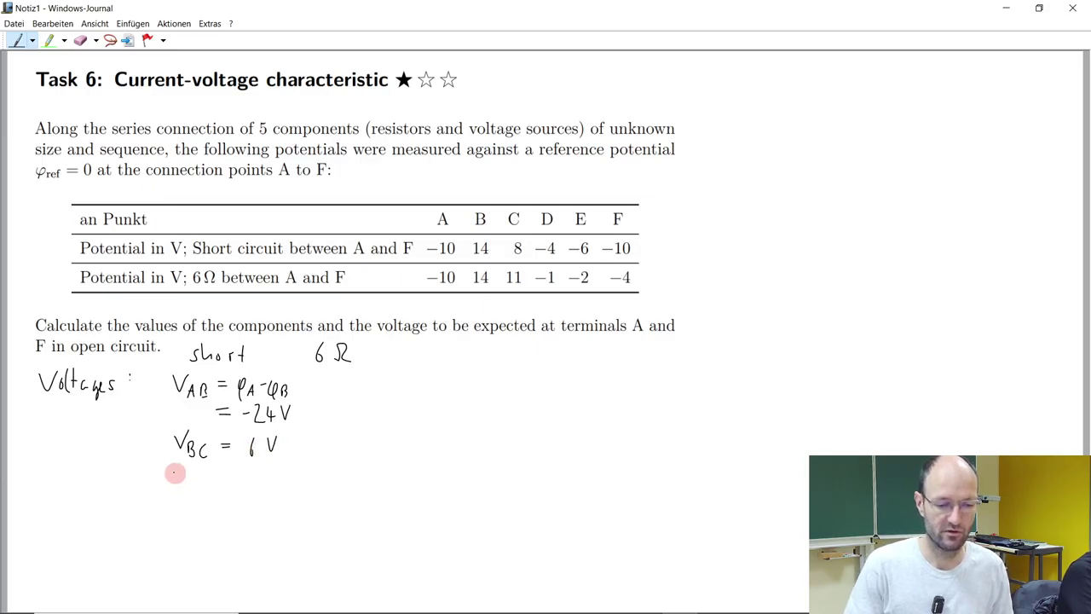
{"action": "left_click_drag", "start_coordinate": [176, 471], "coordinate": [184, 478]}
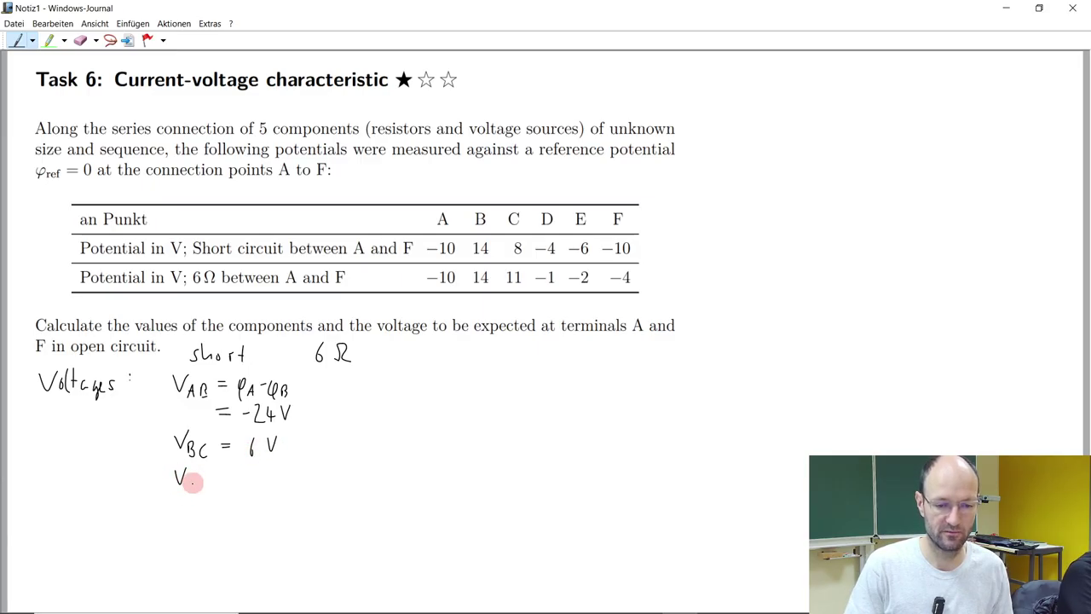
{"action": "left_click_drag", "start_coordinate": [200, 483], "coordinate": [240, 484]}
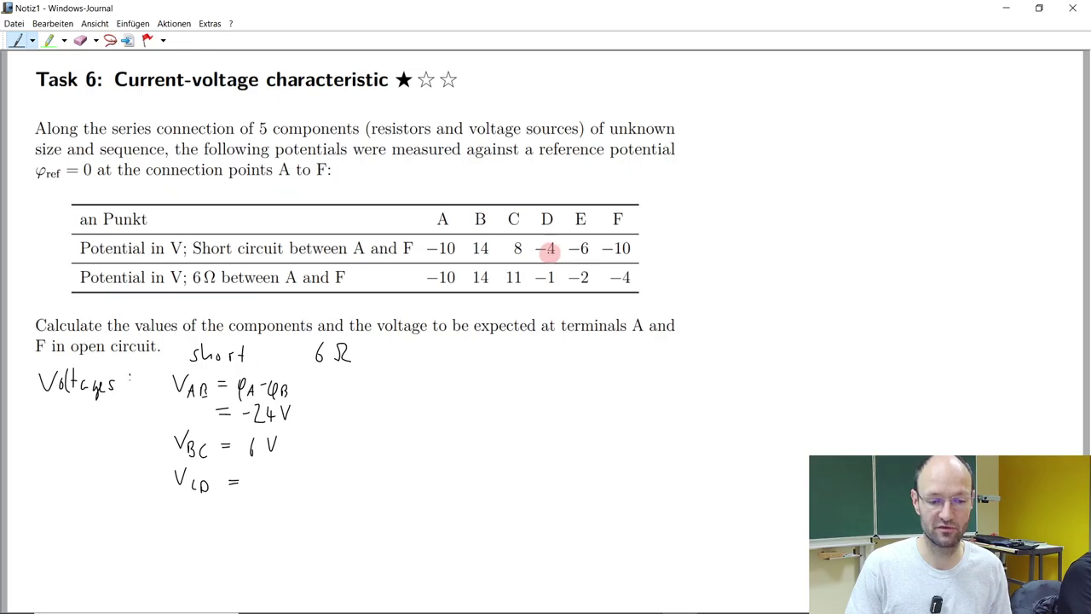
{"action": "mouse_move", "coordinate": [253, 475]}
{"action": "left_mouse_down"}
{"action": "mouse_move", "coordinate": [266, 487]}
{"action": "mouse_move", "coordinate": [288, 474]}
{"action": "left_mouse_up"}
{"action": "mouse_move", "coordinate": [169, 506]}
{"action": "left_mouse_down"}
{"action": "mouse_move", "coordinate": [208, 536]}
{"action": "mouse_move", "coordinate": [241, 525]}
{"action": "left_mouse_up"}
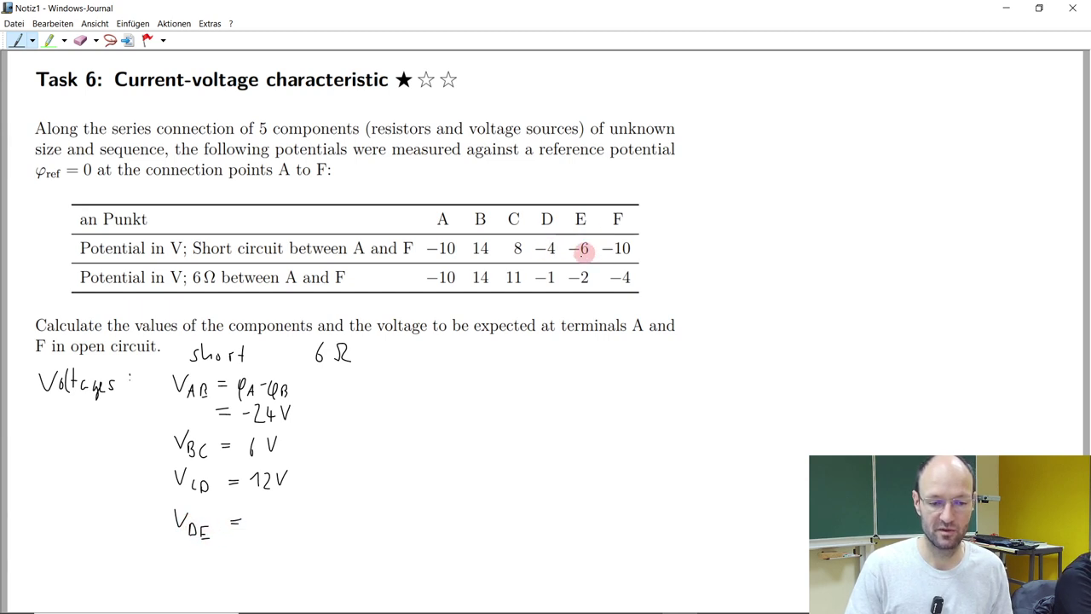
{"action": "mouse_move", "coordinate": [253, 522]}
{"action": "left_mouse_down"}
{"action": "mouse_move", "coordinate": [263, 534]}
{"action": "mouse_move", "coordinate": [279, 514]}
{"action": "left_mouse_up"}
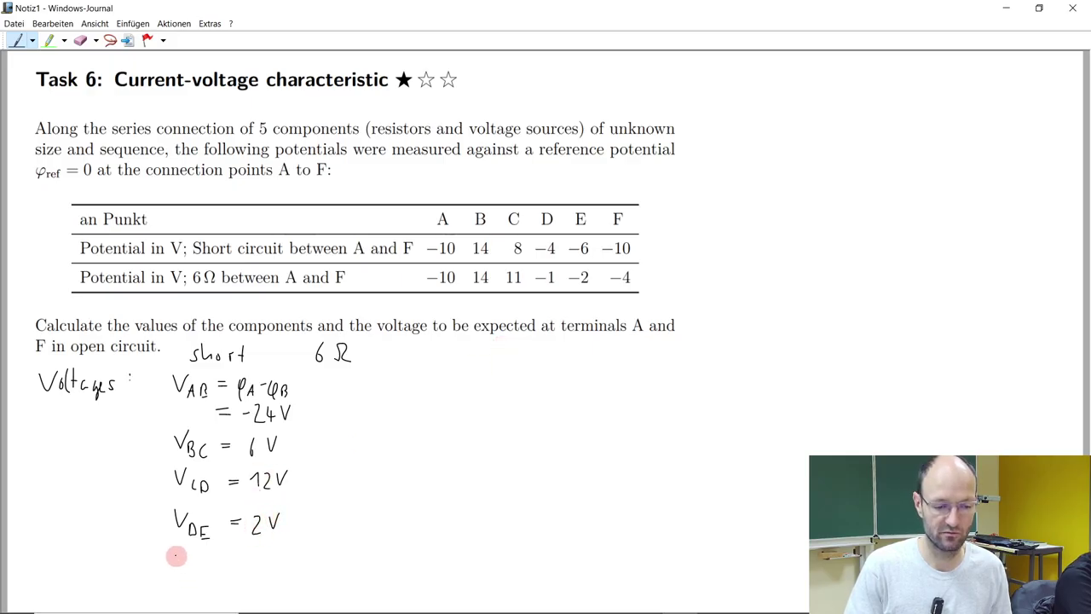
{"action": "mouse_move", "coordinate": [175, 555]}
{"action": "left_mouse_down"}
{"action": "mouse_move", "coordinate": [262, 570]}
{"action": "mouse_move", "coordinate": [264, 580]}
{"action": "mouse_move", "coordinate": [284, 559]}
{"action": "left_mouse_up"}
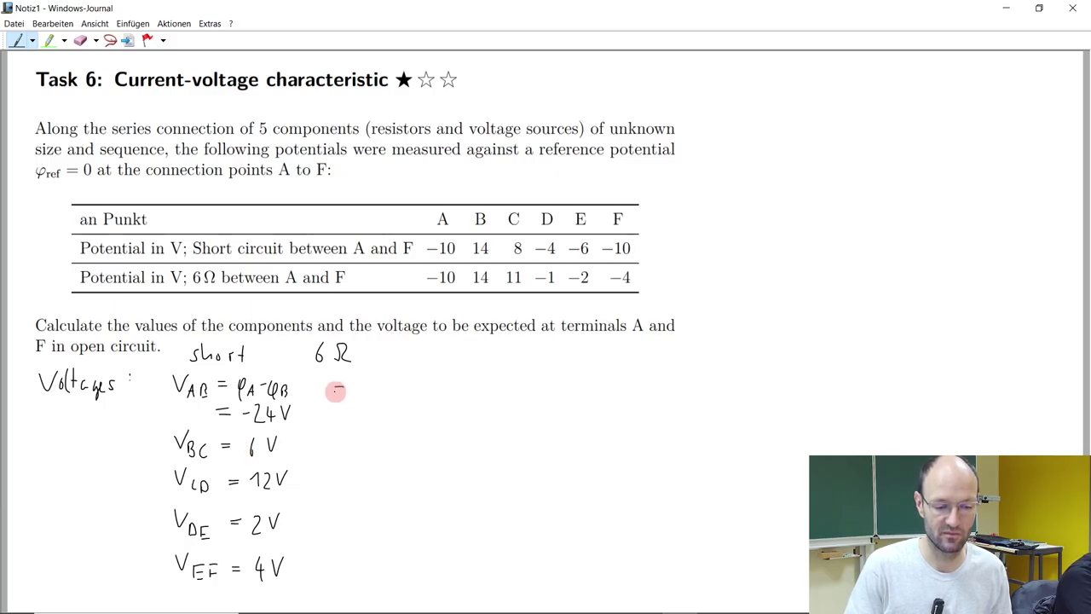
Draw '=' signs under 6 Ω for the V_AB through V_EF rows.
{"action": "left_click_drag", "start_coordinate": [334, 393], "coordinate": [345, 393]}
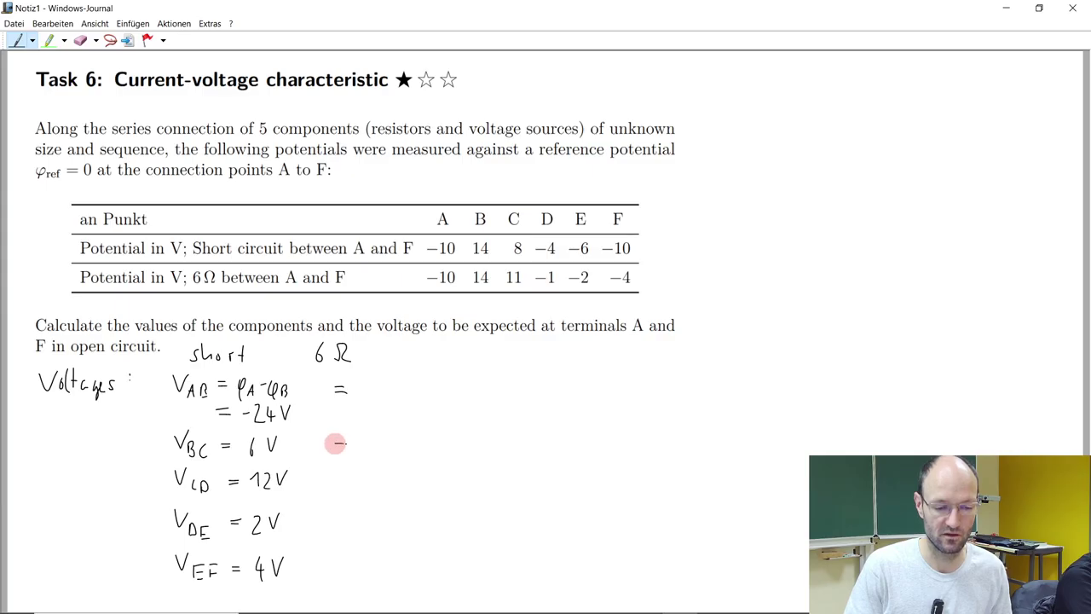
{"action": "mouse_move", "coordinate": [334, 447]}
{"action": "left_mouse_down"}
{"action": "mouse_move", "coordinate": [345, 447]}
{"action": "mouse_move", "coordinate": [344, 488]}
{"action": "left_mouse_up"}
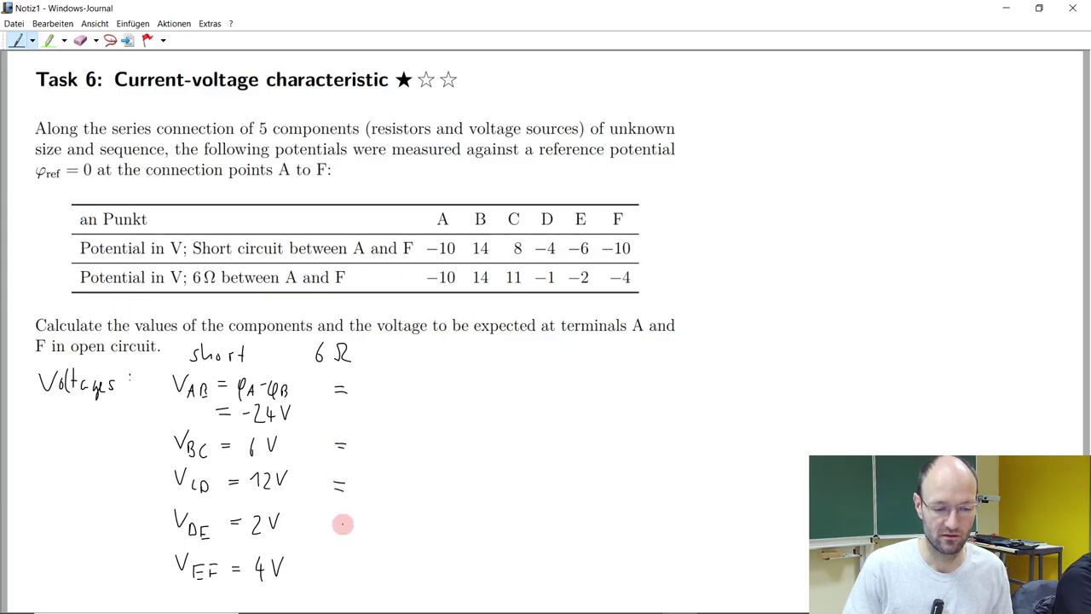
{"action": "left_click_drag", "start_coordinate": [335, 528], "coordinate": [346, 528]}
{"action": "left_click_drag", "start_coordinate": [338, 566], "coordinate": [350, 571]}
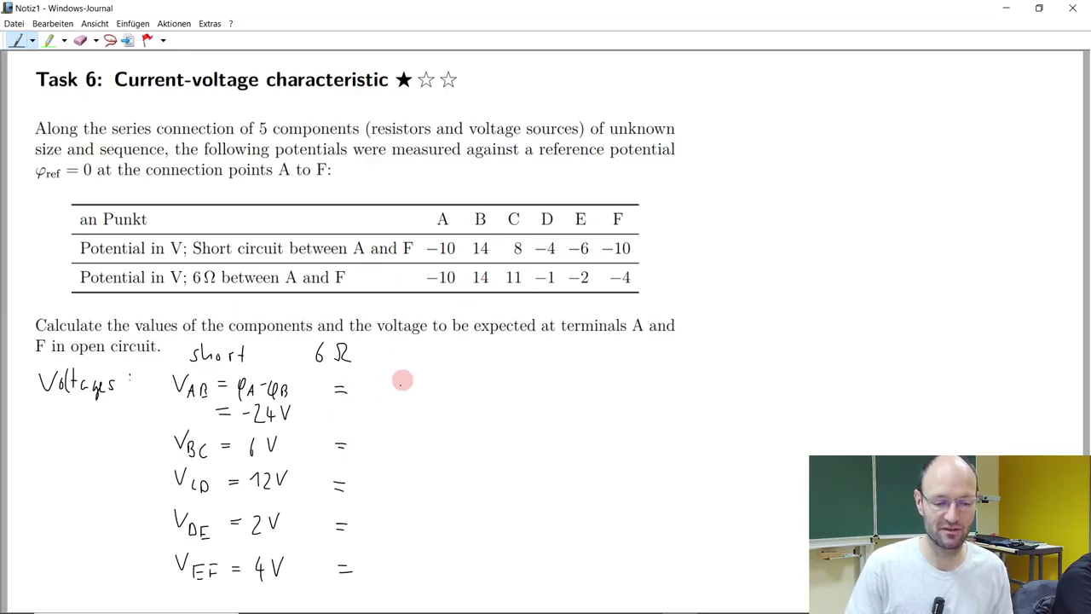
Write −24V, 3V, 12V, 1V, 2V under 6 Ω and add the line V_FA = 0V =.
{"action": "mouse_move", "coordinate": [359, 390]}
{"action": "left_mouse_down"}
{"action": "mouse_move", "coordinate": [394, 396]}
{"action": "mouse_move", "coordinate": [413, 383]}
{"action": "left_mouse_up"}
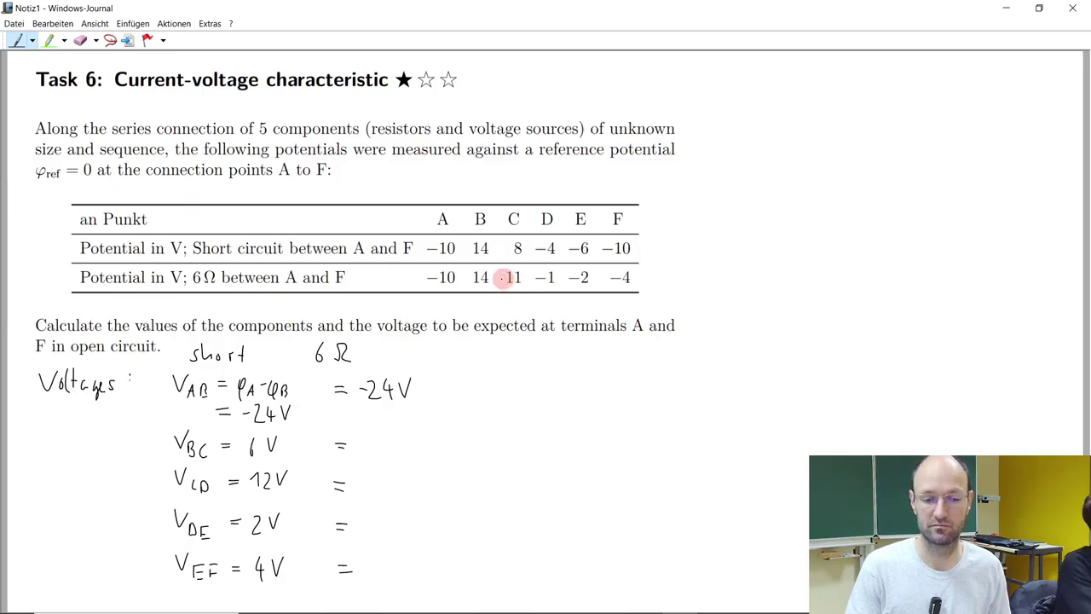
{"action": "mouse_move", "coordinate": [365, 433]}
{"action": "left_mouse_down"}
{"action": "mouse_move", "coordinate": [368, 450]}
{"action": "mouse_move", "coordinate": [393, 433]}
{"action": "left_mouse_up"}
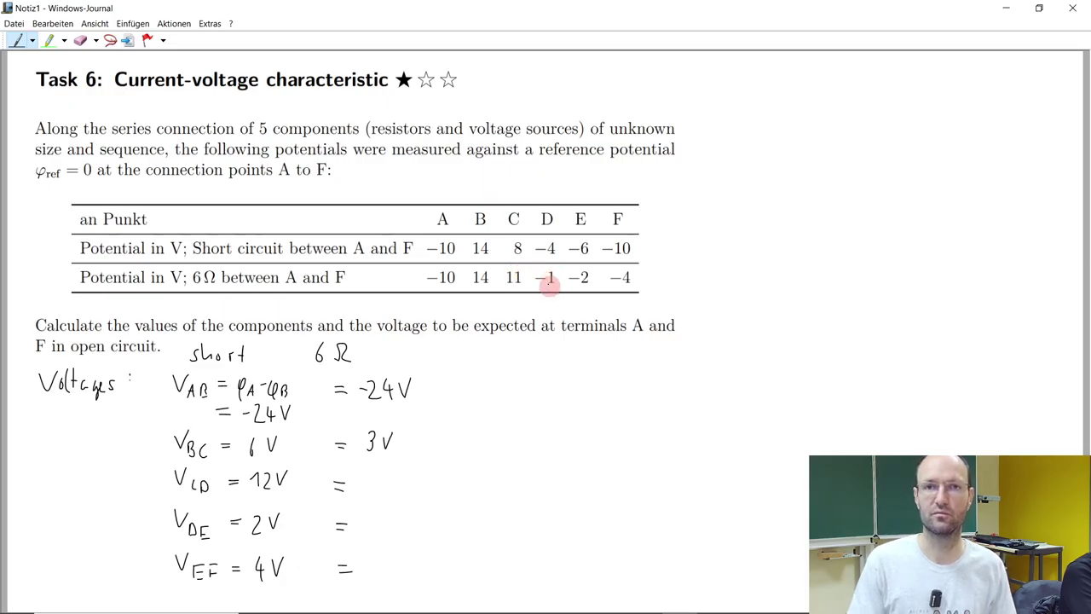
{"action": "left_click_drag", "start_coordinate": [365, 480], "coordinate": [407, 480]}
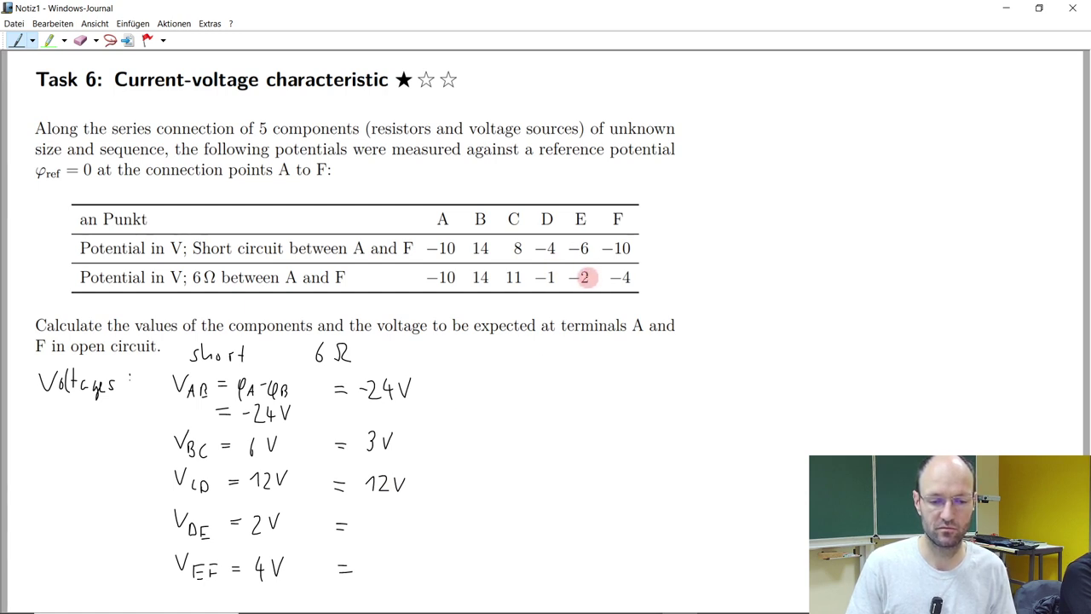
{"action": "mouse_move", "coordinate": [365, 519]}
{"action": "left_mouse_down"}
{"action": "mouse_move", "coordinate": [370, 534]}
{"action": "mouse_move", "coordinate": [397, 514]}
{"action": "left_mouse_up"}
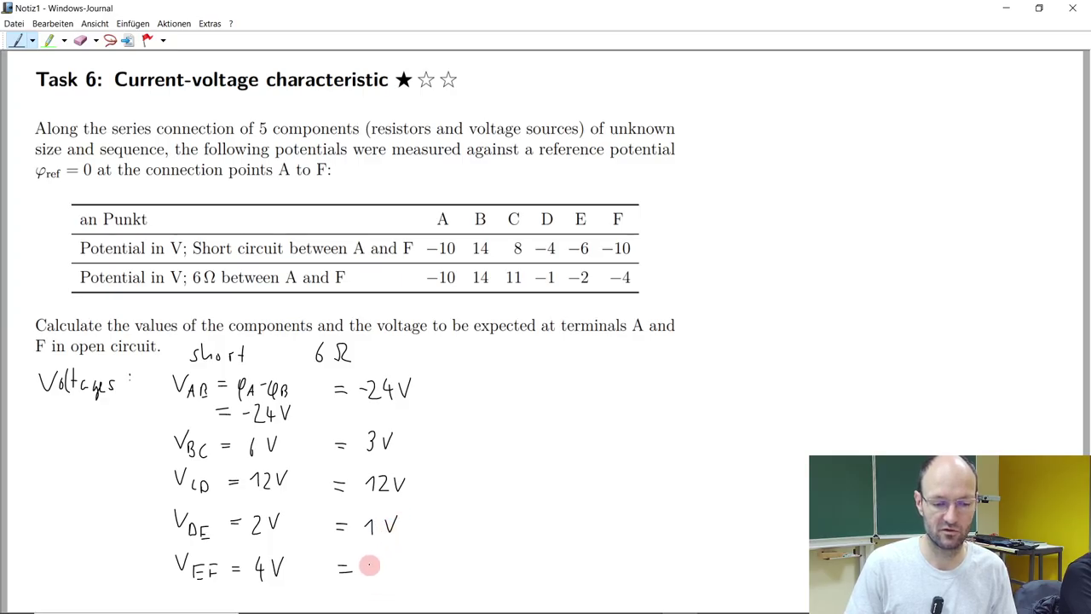
{"action": "mouse_move", "coordinate": [369, 561]}
{"action": "left_mouse_down"}
{"action": "mouse_move", "coordinate": [380, 582]}
{"action": "mouse_move", "coordinate": [397, 556]}
{"action": "left_mouse_up"}
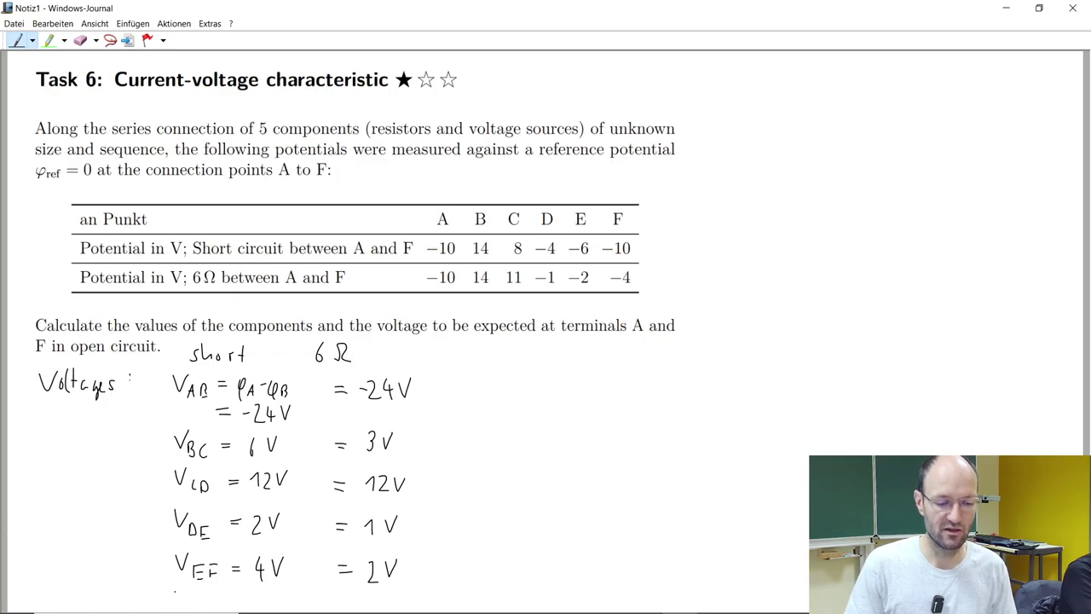
{"action": "mouse_move", "coordinate": [176, 590]}
{"action": "left_mouse_down"}
{"action": "mouse_move", "coordinate": [247, 602]}
{"action": "mouse_move", "coordinate": [290, 584]}
{"action": "left_mouse_up"}
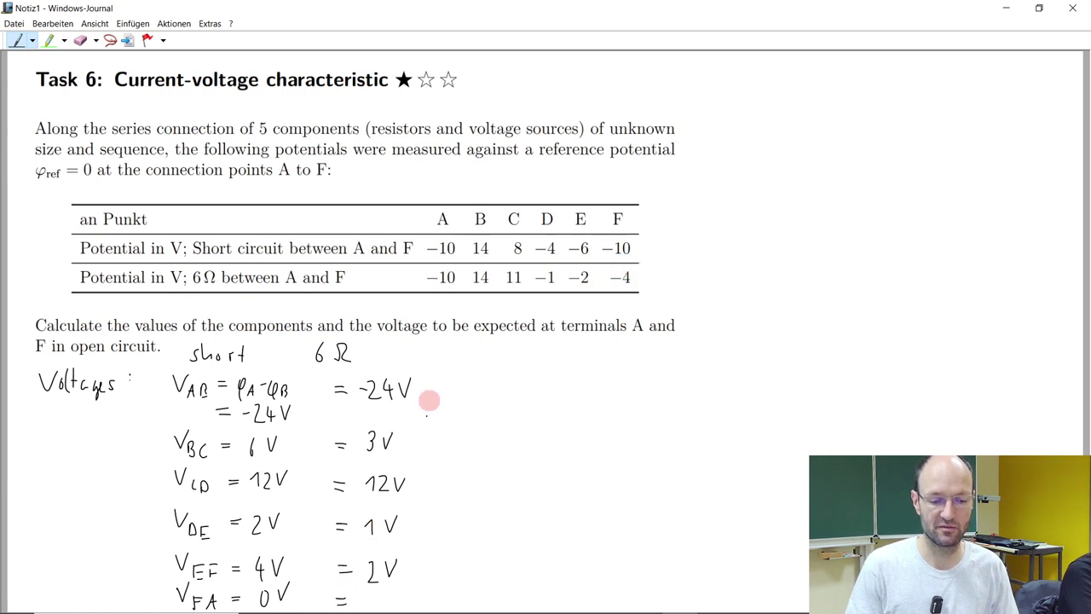
Write 6V as V_FA under 6 Ω and draw a wire from terminal A.
{"action": "mouse_move", "coordinate": [373, 585]}
{"action": "left_mouse_down"}
{"action": "mouse_move", "coordinate": [369, 599]}
{"action": "mouse_move", "coordinate": [392, 588]}
{"action": "left_mouse_up"}
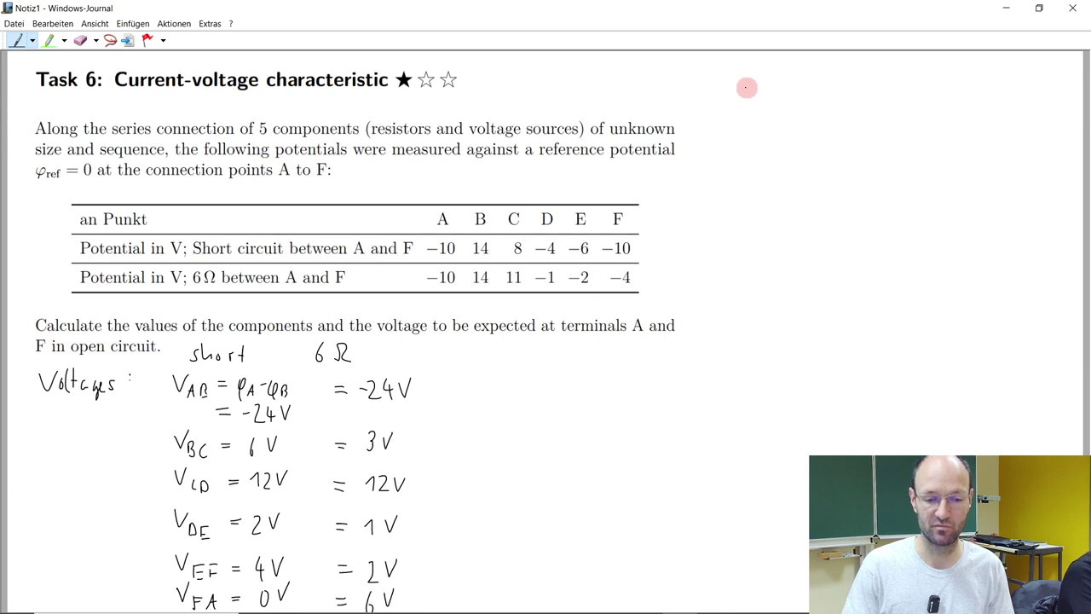
{"action": "mouse_move", "coordinate": [739, 88]}
{"action": "left_mouse_down"}
{"action": "mouse_move", "coordinate": [793, 91]}
{"action": "mouse_move", "coordinate": [808, 77]}
{"action": "mouse_move", "coordinate": [729, 111]}
{"action": "left_mouse_up"}
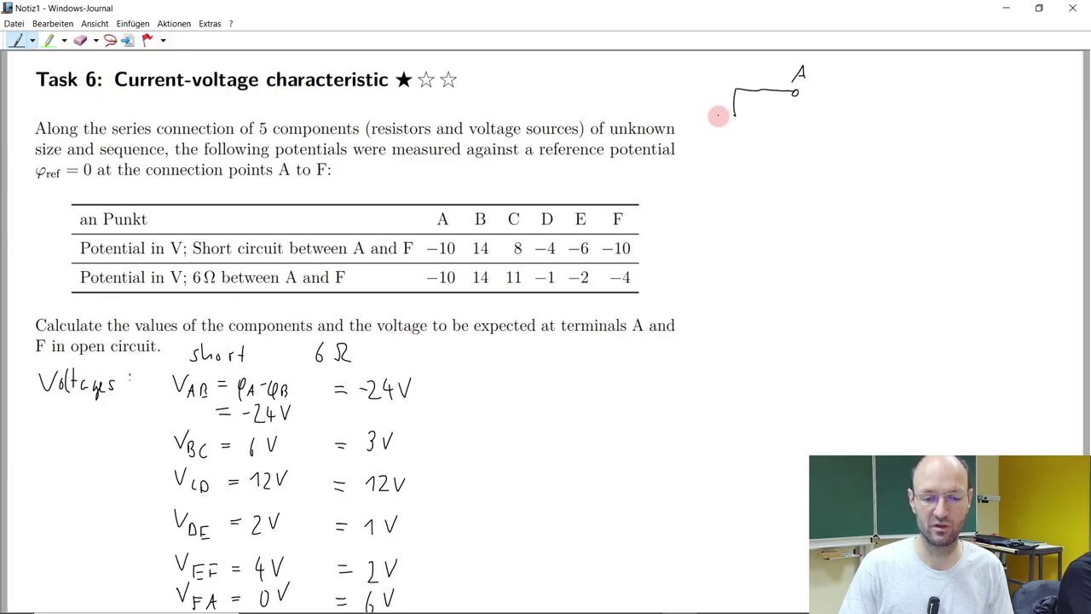
Draw five circled '?' components from A down to terminal F and label nodes B, C, D.
{"action": "mouse_move", "coordinate": [735, 116]}
{"action": "left_mouse_down"}
{"action": "mouse_move", "coordinate": [743, 143]}
{"action": "mouse_move", "coordinate": [752, 127]}
{"action": "mouse_move", "coordinate": [738, 116]}
{"action": "mouse_move", "coordinate": [741, 168]}
{"action": "mouse_move", "coordinate": [725, 183]}
{"action": "mouse_move", "coordinate": [745, 189]}
{"action": "mouse_move", "coordinate": [749, 166]}
{"action": "mouse_move", "coordinate": [736, 170]}
{"action": "mouse_move", "coordinate": [740, 213]}
{"action": "mouse_move", "coordinate": [723, 226]}
{"action": "mouse_move", "coordinate": [731, 238]}
{"action": "mouse_move", "coordinate": [749, 231]}
{"action": "mouse_move", "coordinate": [739, 218]}
{"action": "mouse_move", "coordinate": [740, 261]}
{"action": "mouse_move", "coordinate": [726, 277]}
{"action": "mouse_move", "coordinate": [743, 286]}
{"action": "mouse_move", "coordinate": [755, 269]}
{"action": "mouse_move", "coordinate": [739, 261]}
{"action": "mouse_move", "coordinate": [743, 302]}
{"action": "mouse_move", "coordinate": [730, 315]}
{"action": "mouse_move", "coordinate": [737, 326]}
{"action": "mouse_move", "coordinate": [757, 312]}
{"action": "mouse_move", "coordinate": [742, 307]}
{"action": "mouse_move", "coordinate": [744, 348]}
{"action": "mouse_move", "coordinate": [801, 342]}
{"action": "left_mouse_up"}
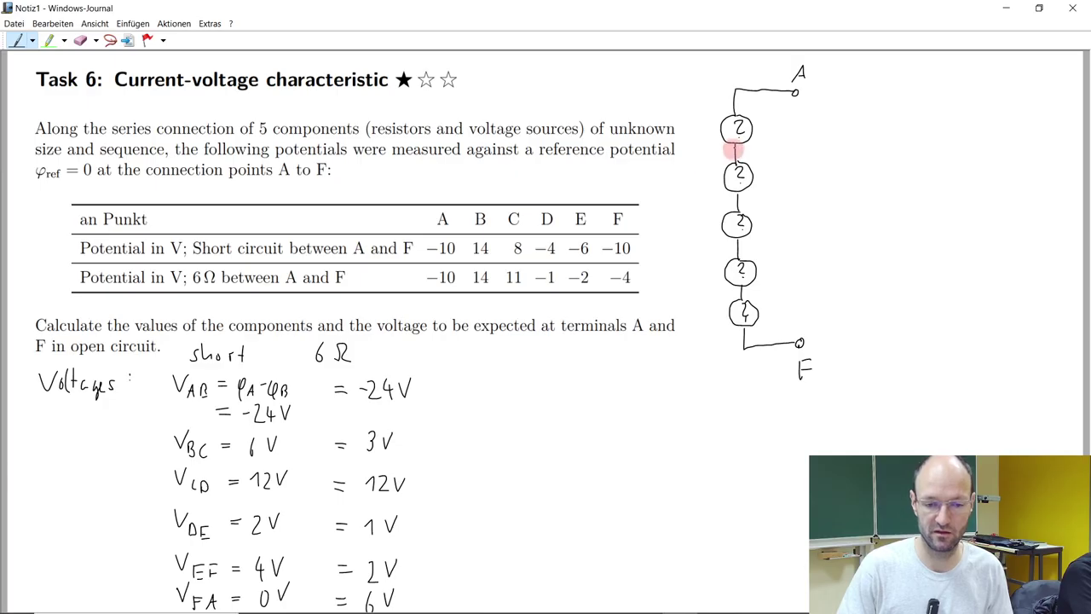
{"action": "mouse_move", "coordinate": [705, 143]}
{"action": "left_mouse_down"}
{"action": "mouse_move", "coordinate": [738, 200]}
{"action": "mouse_move", "coordinate": [717, 191]}
{"action": "mouse_move", "coordinate": [716, 257]}
{"action": "left_mouse_up"}
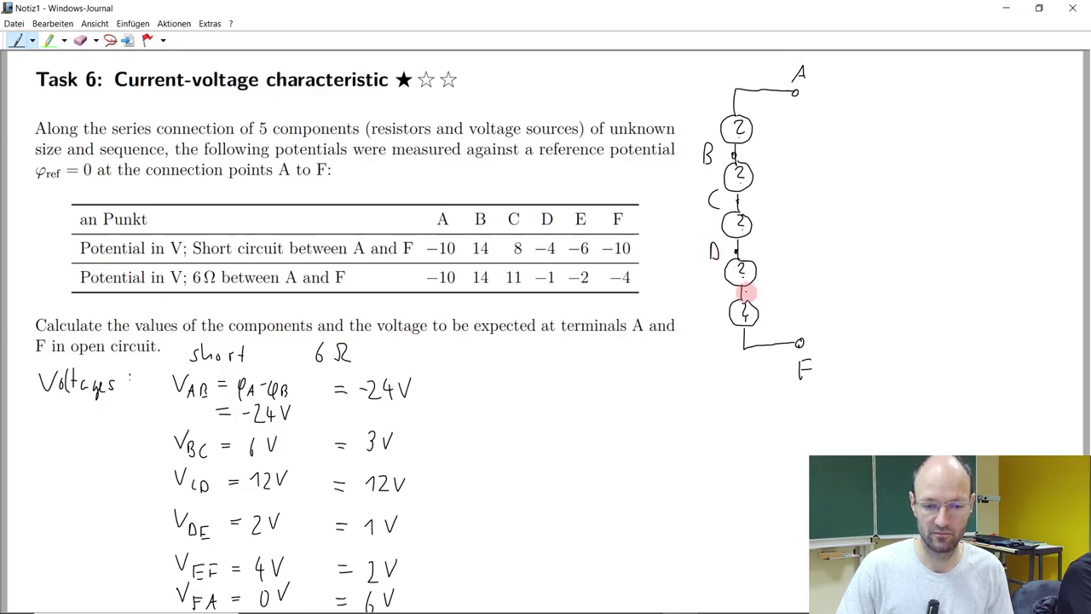